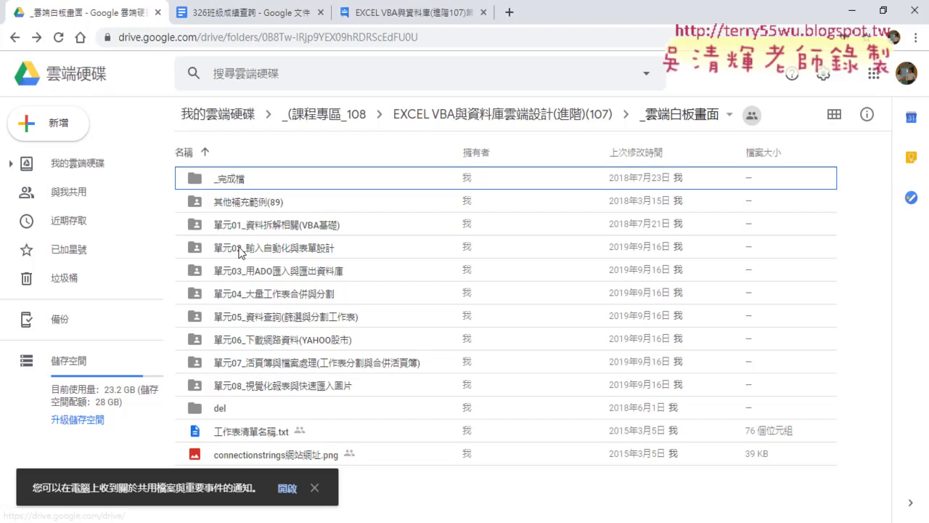
# Step: Browse the unit folders, then open 單元02_輸入自動化與表單設計 and its 326班級成績查詢 document
pyautogui.click(289, 258)
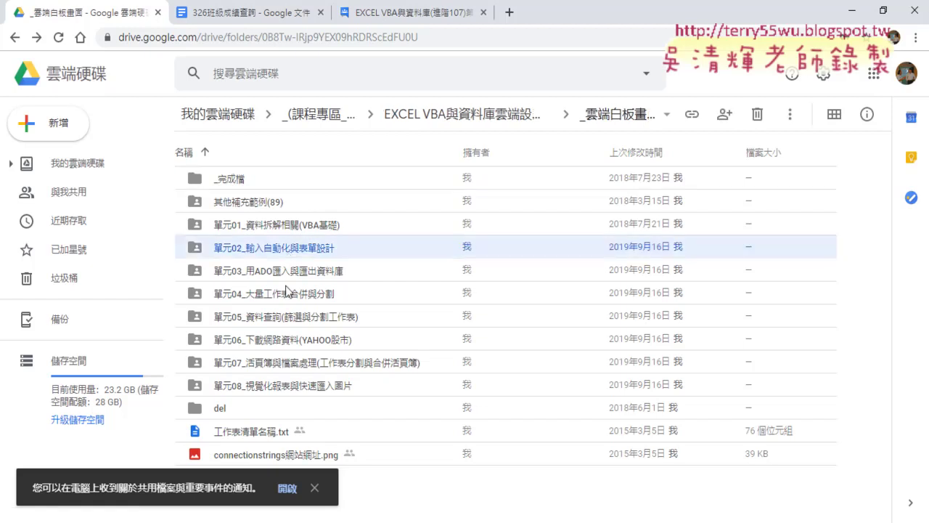
pyautogui.click(292, 278)
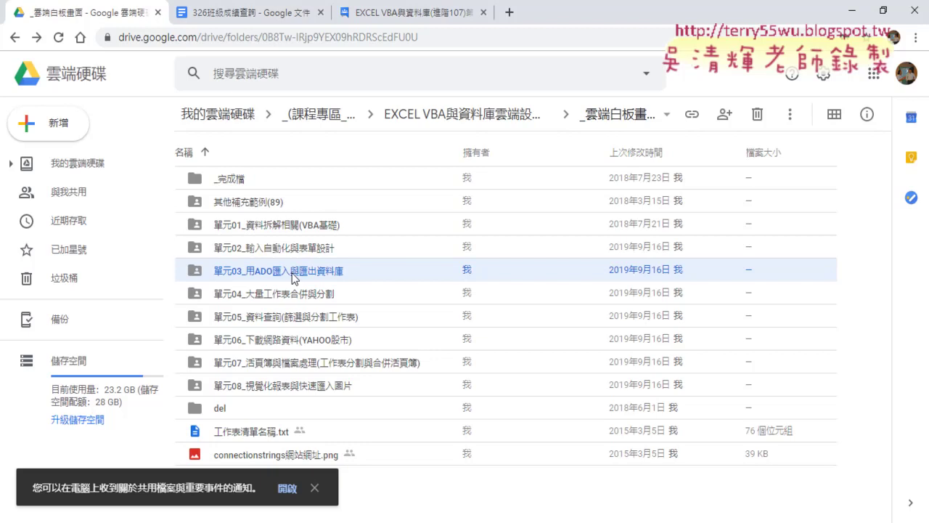
pyautogui.click(293, 295)
pyautogui.click(294, 317)
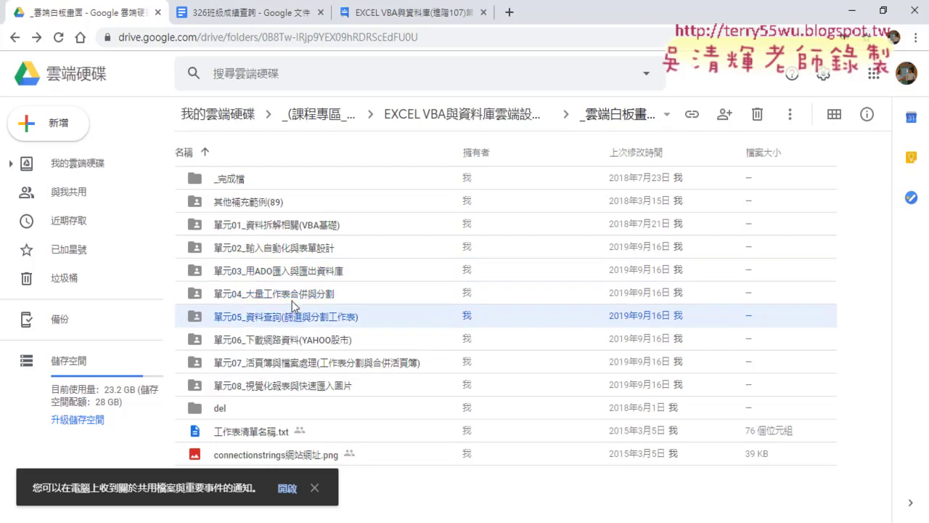
pyautogui.click(293, 296)
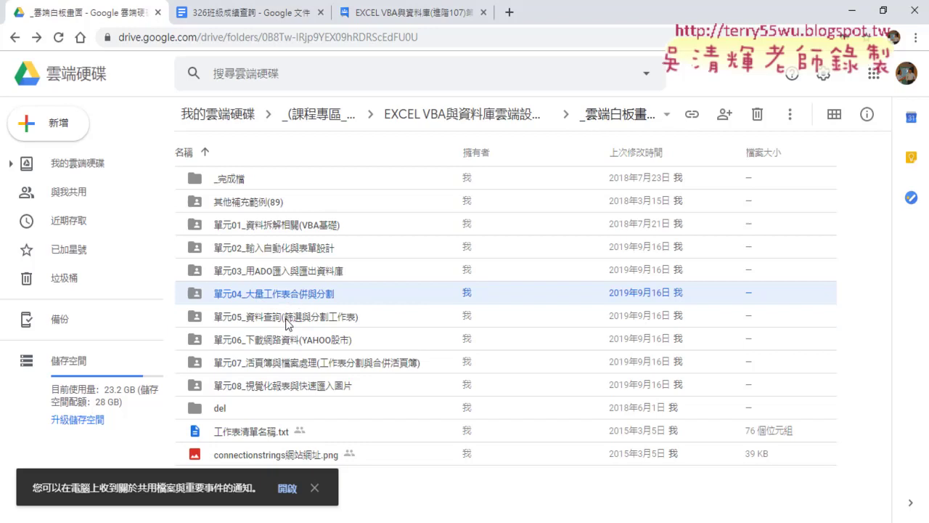
pyautogui.click(289, 321)
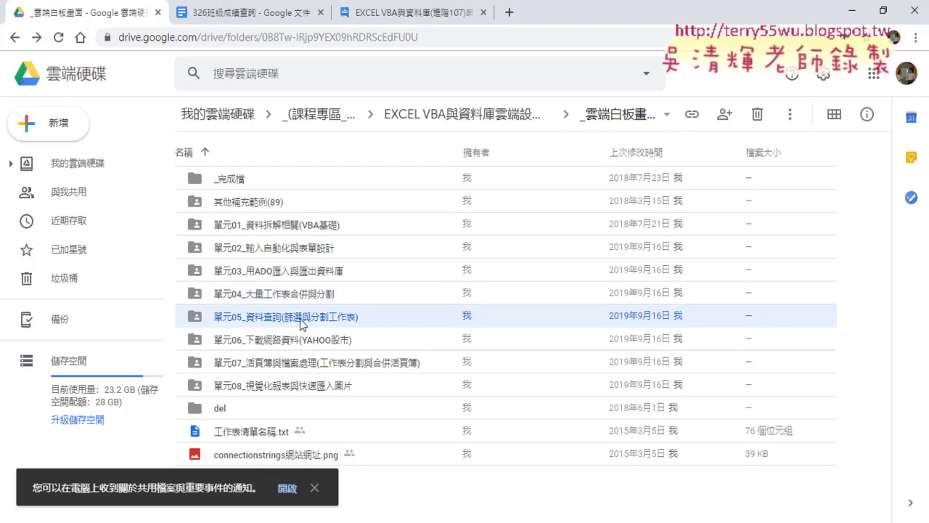
pyautogui.click(311, 296)
pyautogui.click(312, 320)
pyautogui.click(313, 301)
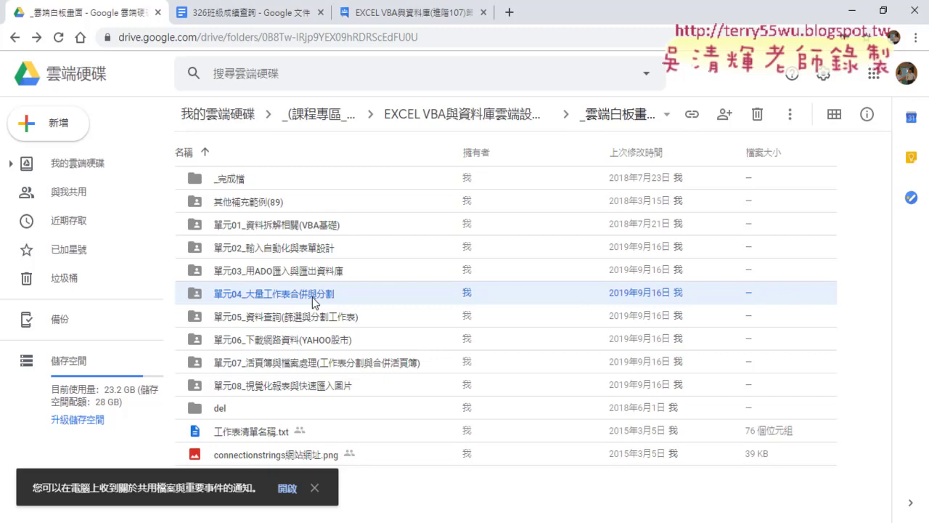
pyautogui.doubleClick(303, 248)
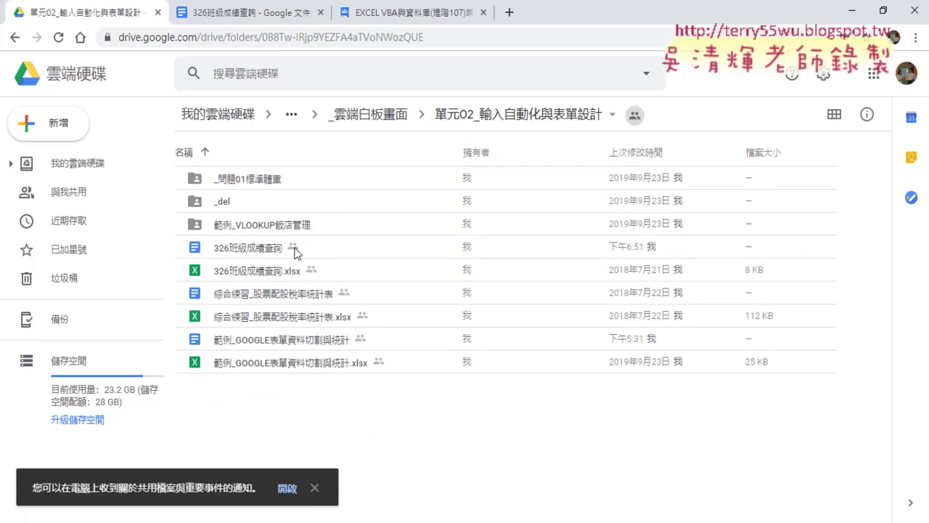
pyautogui.doubleClick(246, 244)
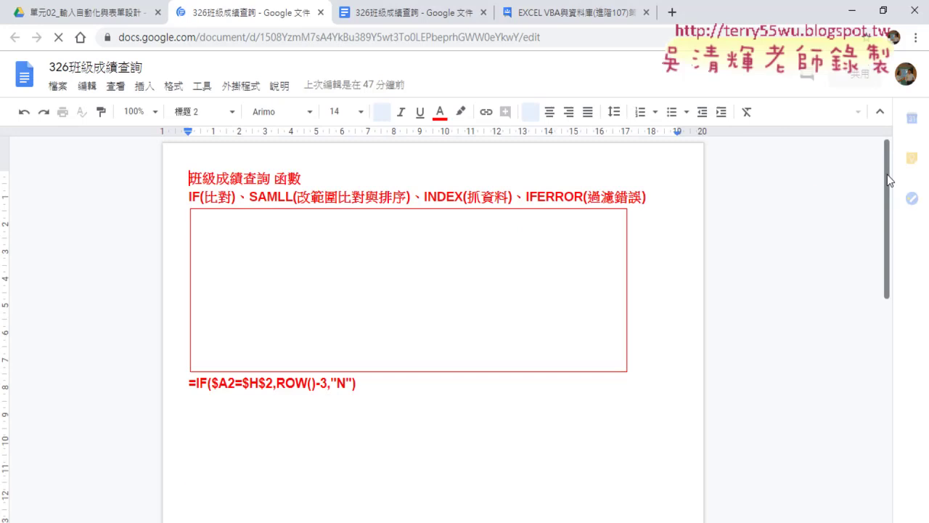
# Step: Scroll down to the Sub 分割工作表_篩選 code and select its AutoFilter line
pyautogui.moveTo(887, 172); pyautogui.dragTo(885, 402)
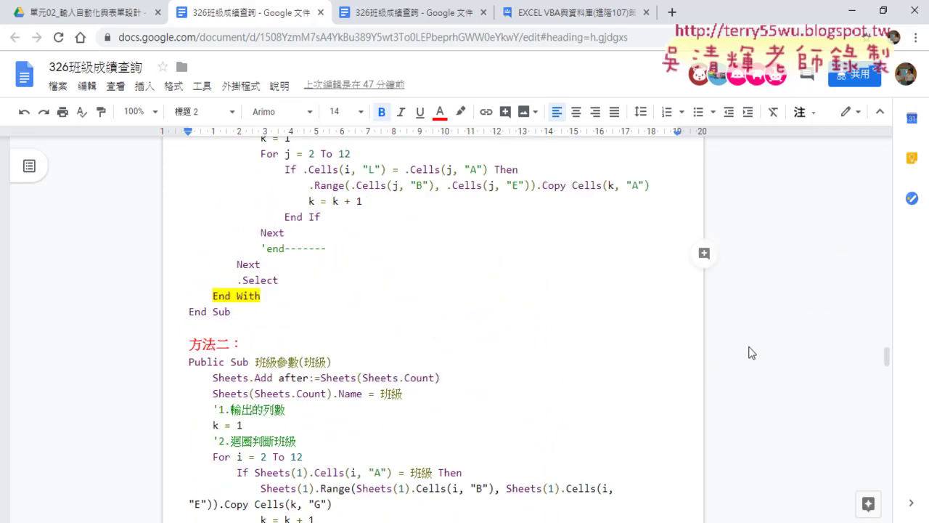
pyautogui.scroll(-1, 751, 352)
pyautogui.scroll(-2, 752, 353)
pyautogui.scroll(-1, 751, 352)
pyautogui.scroll(-3, 752, 351)
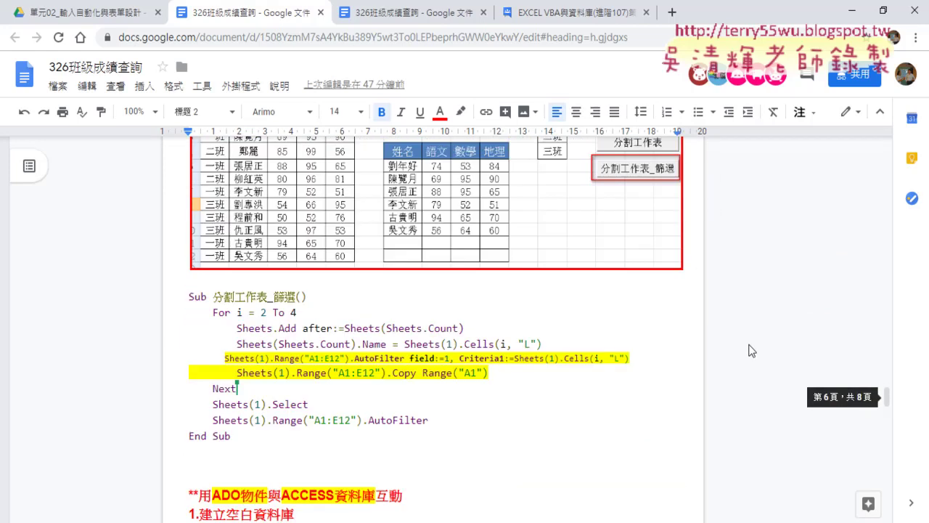
pyautogui.scroll(-2, 752, 351)
pyautogui.moveTo(188, 153)
pyautogui.mouseDown()
pyautogui.moveTo(242, 155)
pyautogui.moveTo(254, 290)
pyautogui.mouseUp()
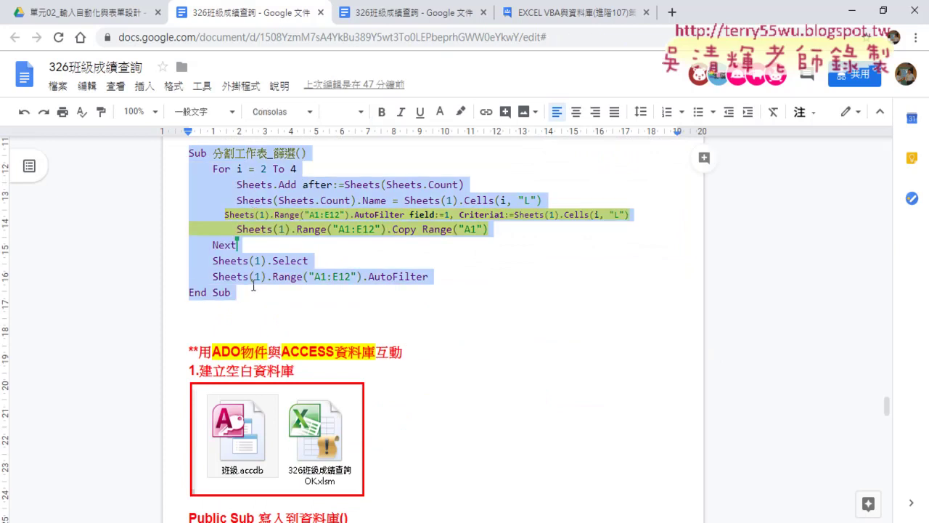
pyautogui.click(338, 245)
pyautogui.tripleClick(261, 210)
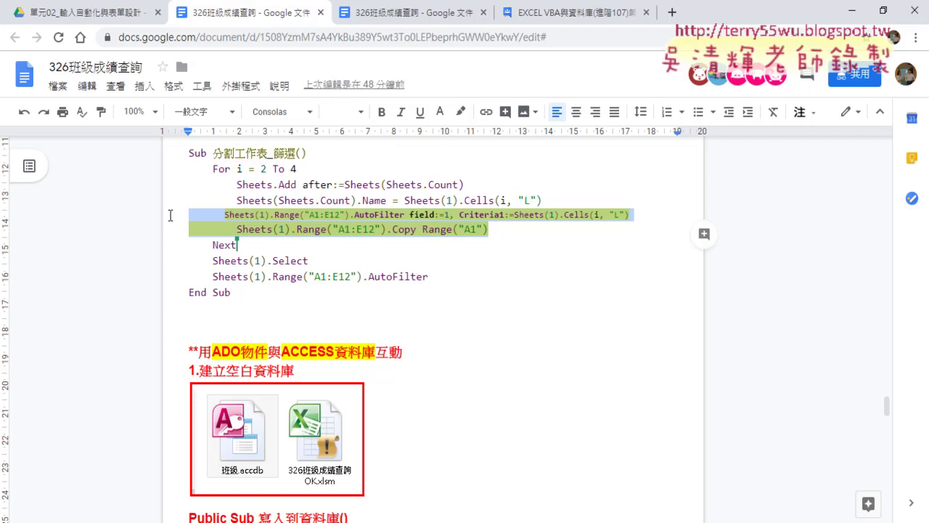
pyautogui.click(270, 214)
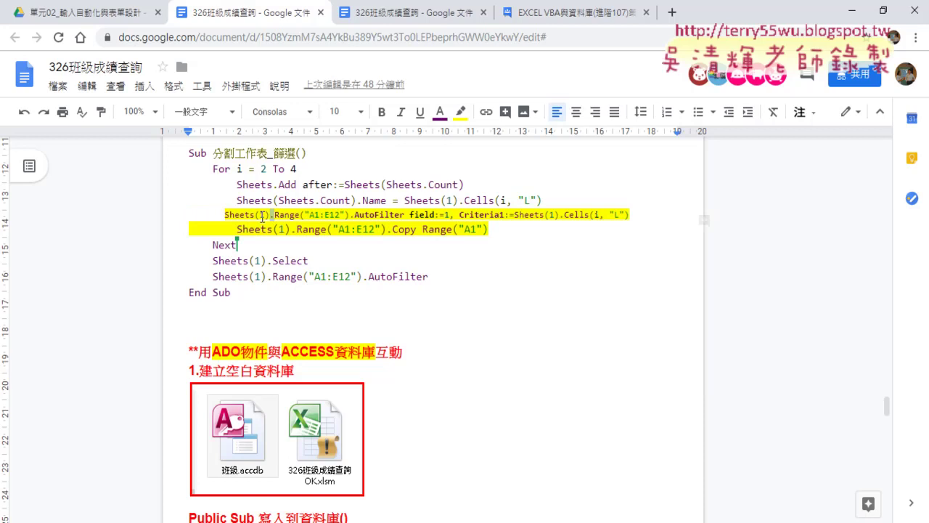
# Step: Bold the word field on the AutoFilter line and mark its Sheets(1) and Criteria 1 parts
pyautogui.moveTo(269, 216); pyautogui.dragTo(225, 215)
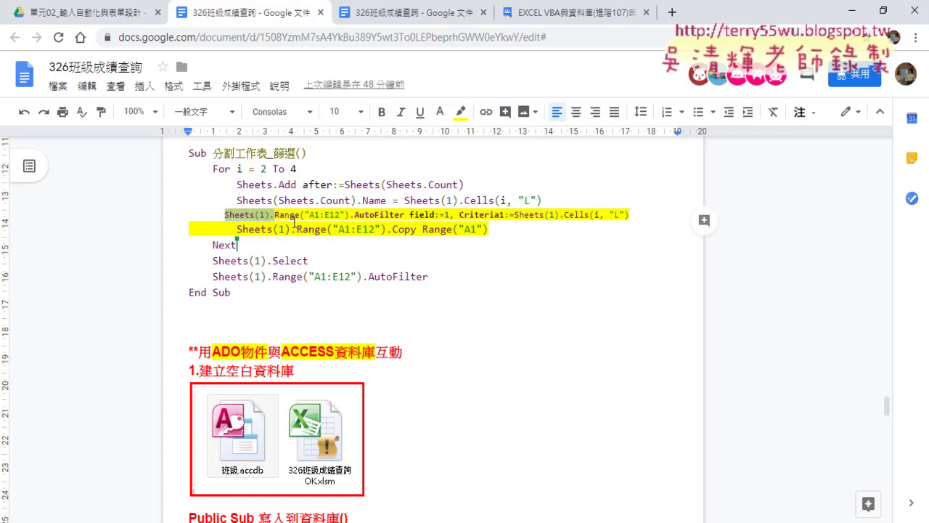
pyautogui.moveTo(405, 217); pyautogui.dragTo(435, 218)
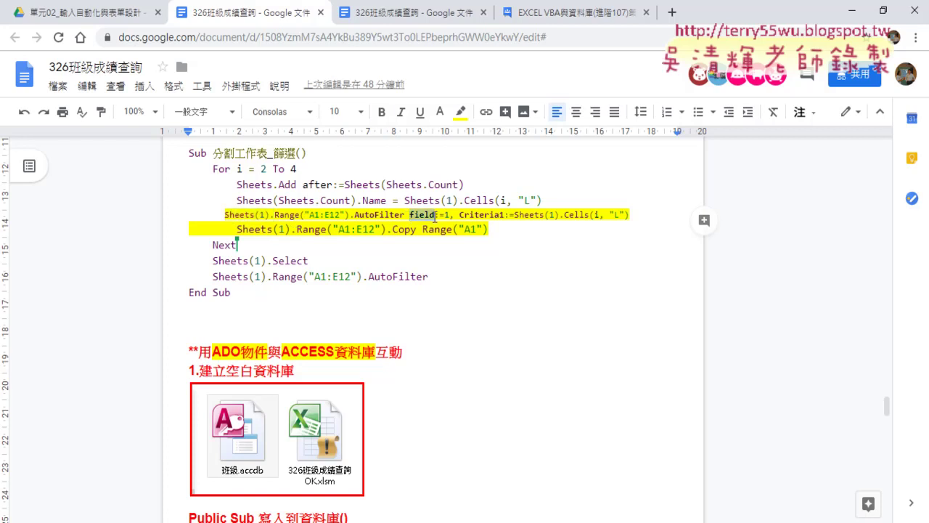
pyautogui.hotkey('ctrl', 'b')
pyautogui.click(487, 216)
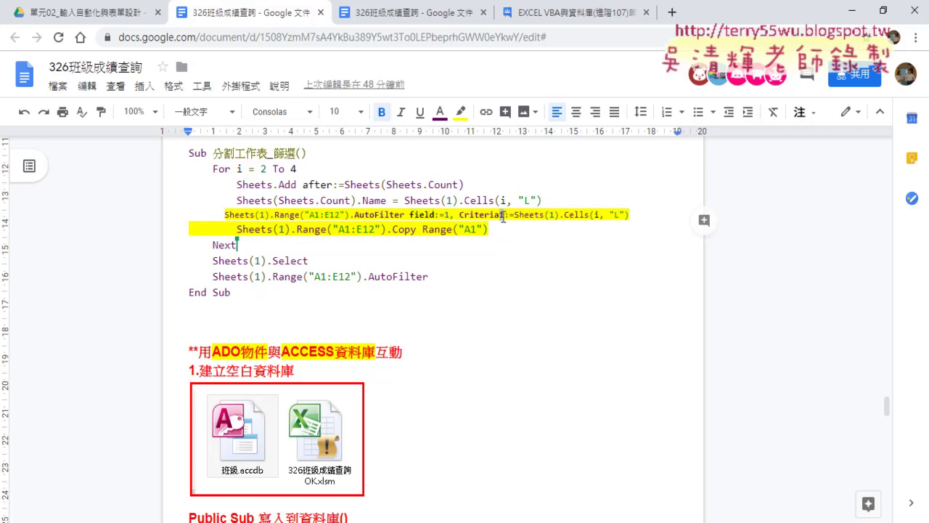
pyautogui.moveTo(500, 216); pyautogui.dragTo(412, 214)
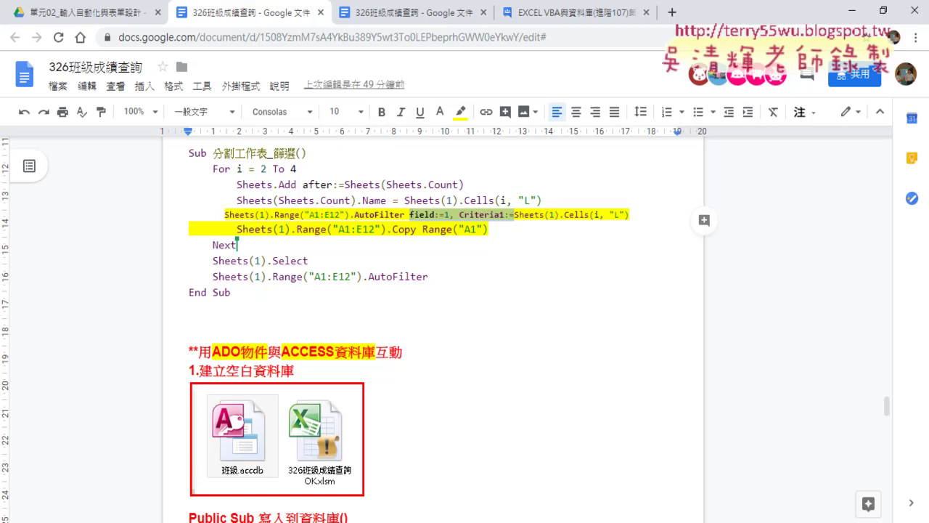
pyautogui.click(109, 472)
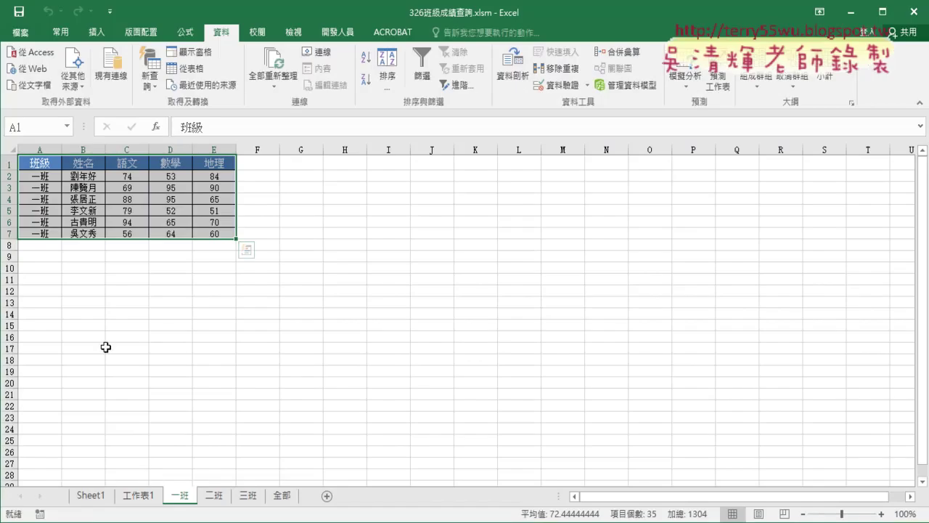
# Step: Turn on AutoFilter for Sheet1's class table and check the 班級 and 語文 dropdowns without filtering
pyautogui.click(91, 495)
pyautogui.click(65, 174)
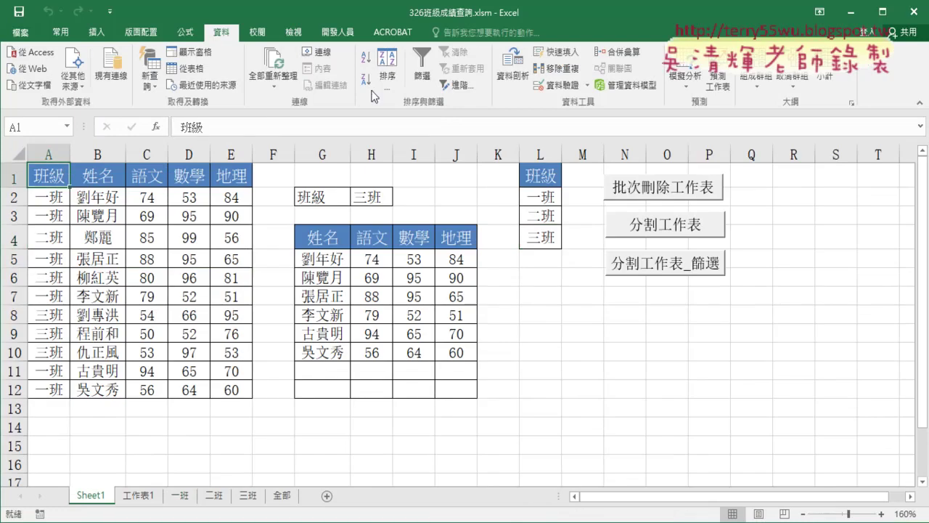
pyautogui.click(422, 69)
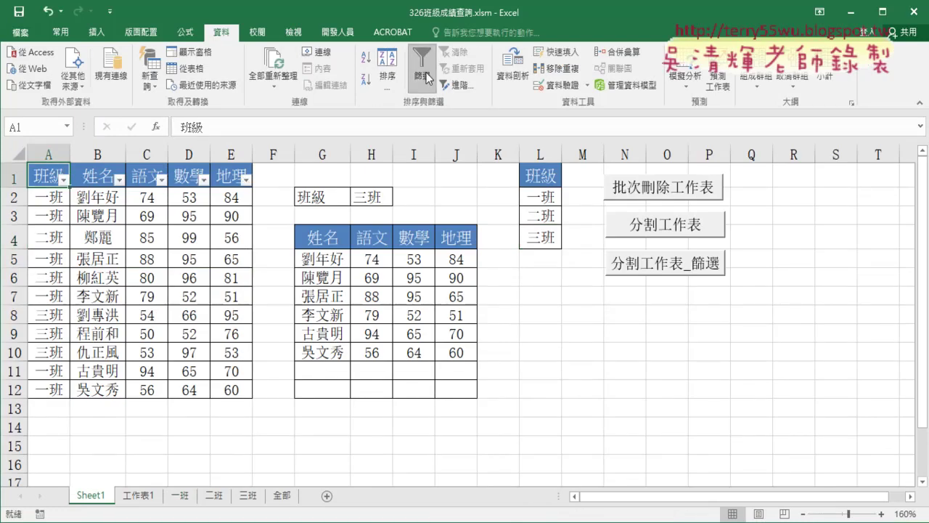
pyautogui.click(65, 179)
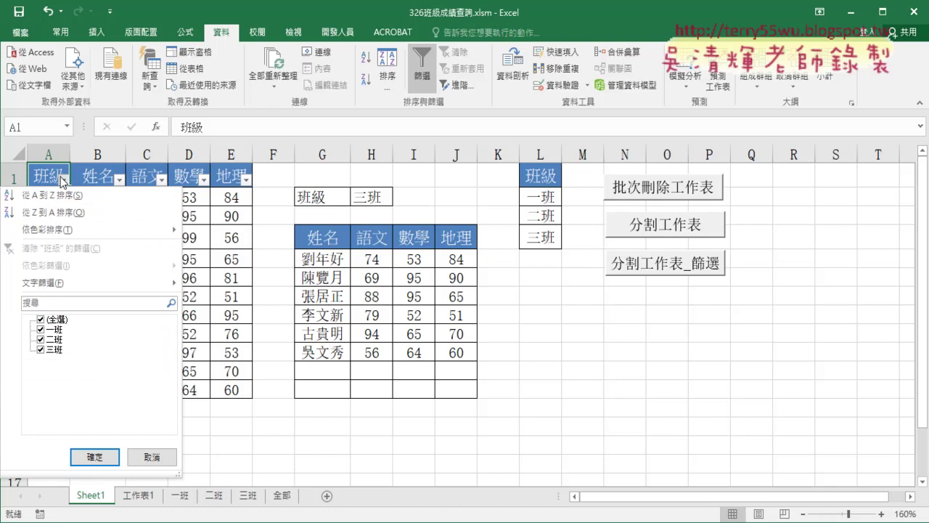
pyautogui.click(49, 153)
pyautogui.click(49, 153)
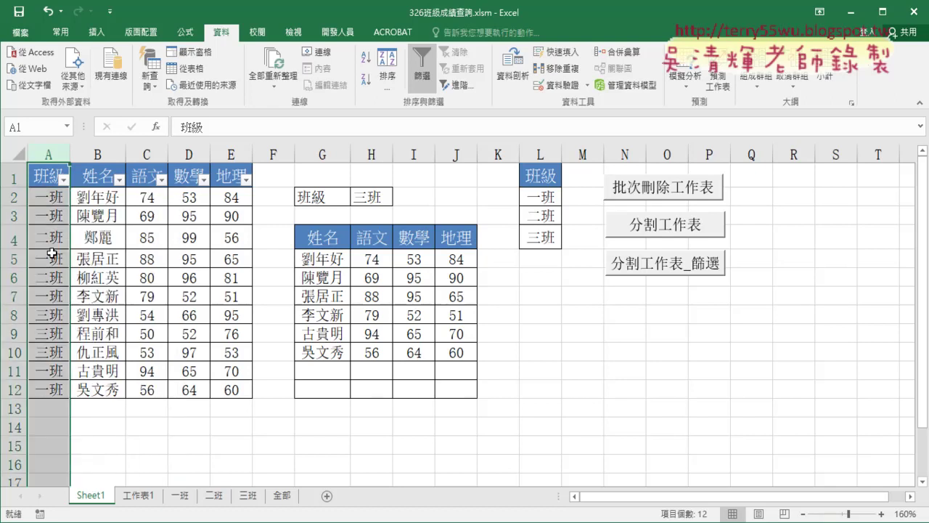
pyautogui.click(65, 179)
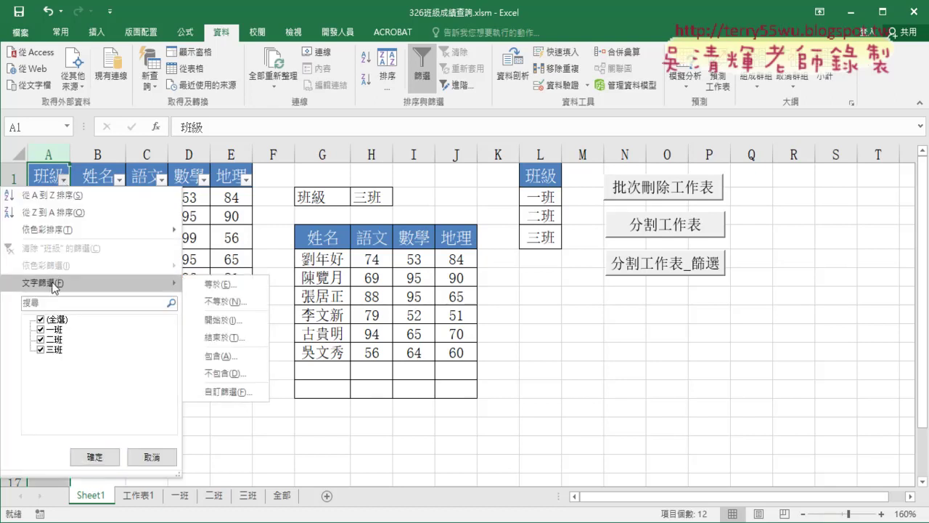
pyautogui.moveTo(73, 282)
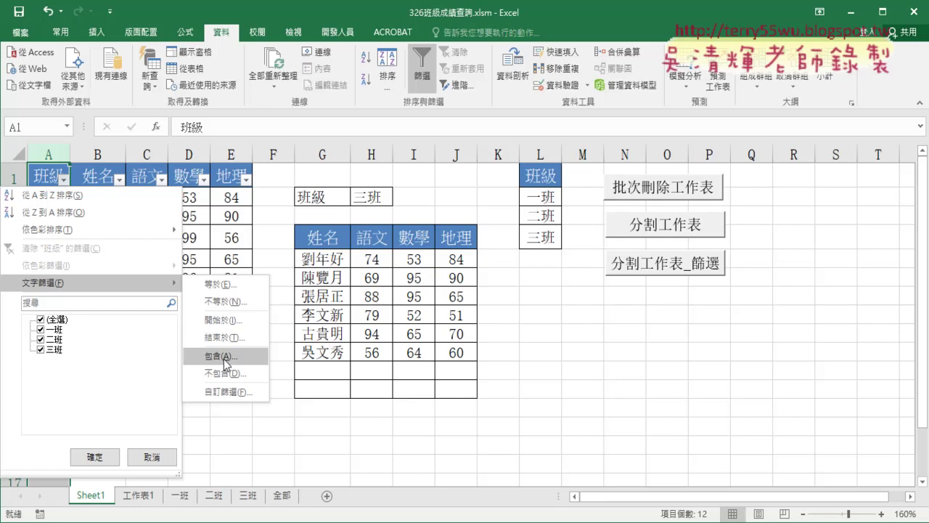
pyautogui.click(263, 220)
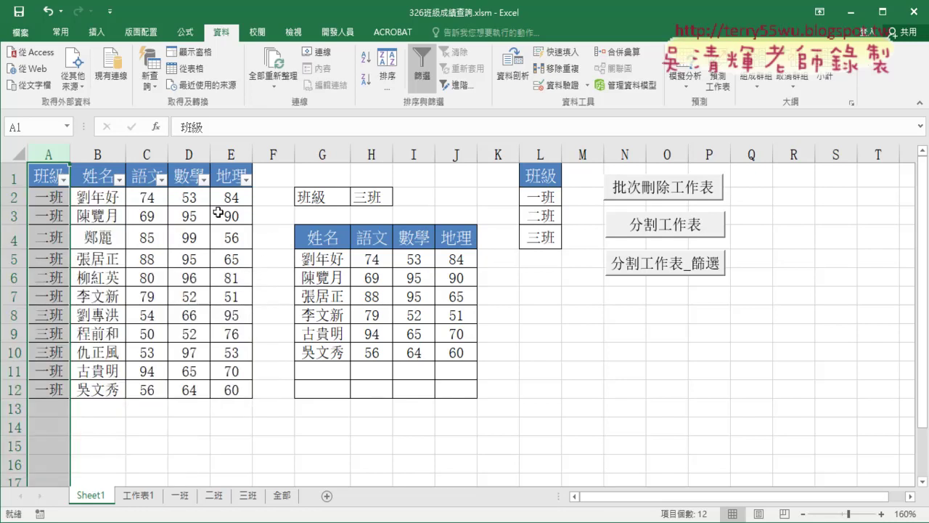
pyautogui.click(161, 179)
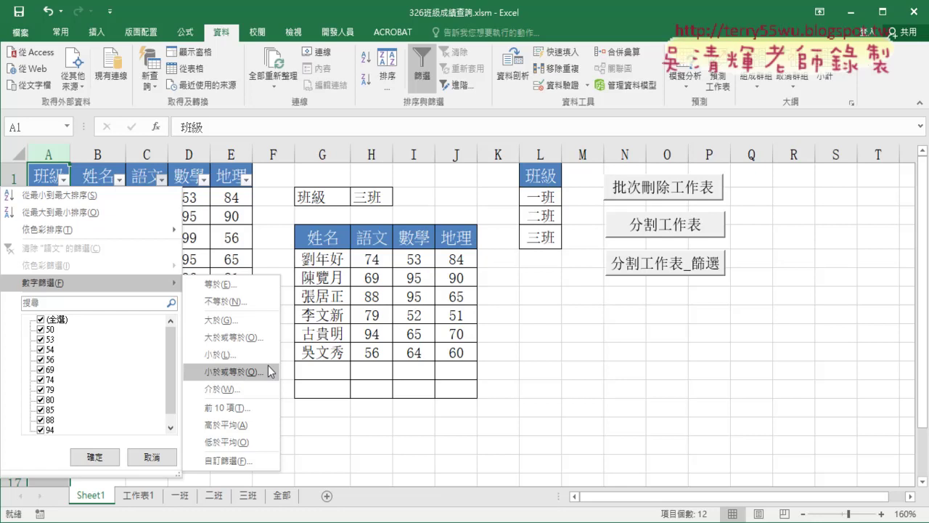
pyautogui.click(368, 236)
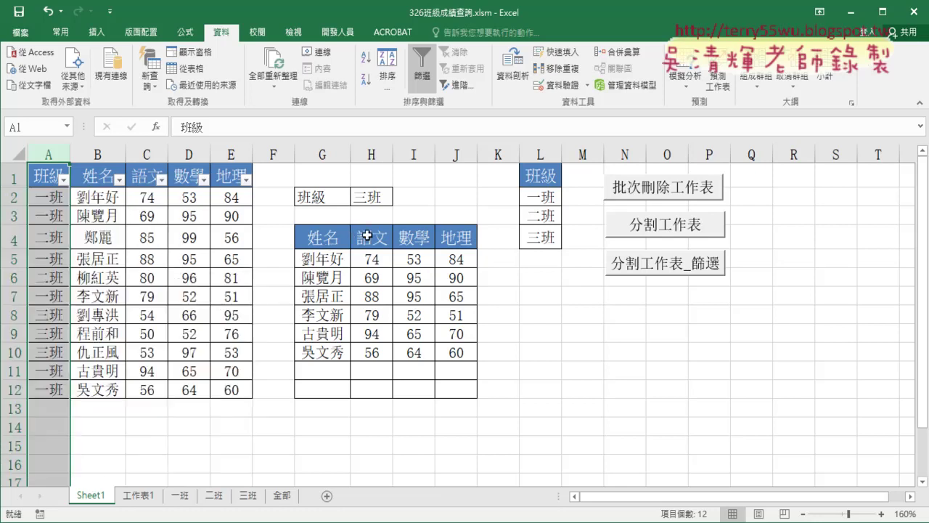
pyautogui.click(349, 34)
pyautogui.click(26, 64)
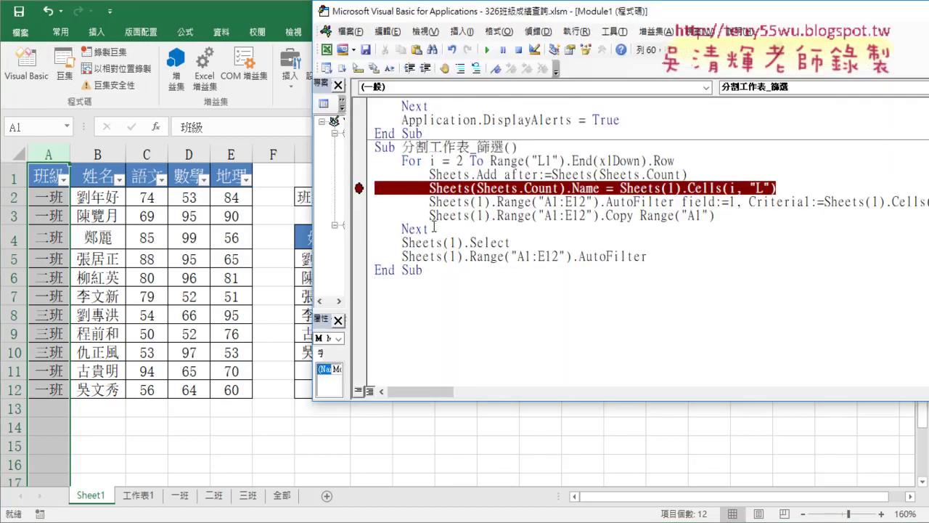
pyautogui.click(361, 191)
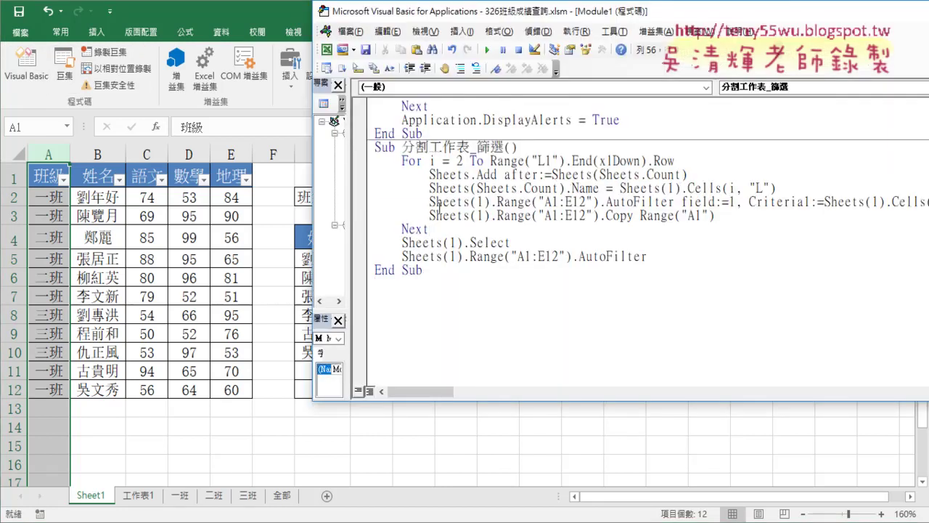
pyautogui.moveTo(367, 204); pyautogui.dragTo(365, 217)
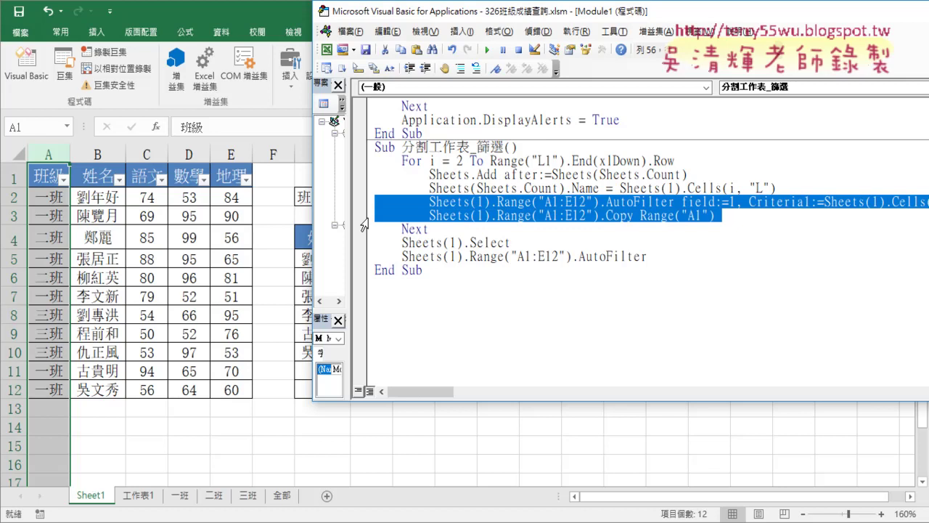
pyautogui.click(368, 258)
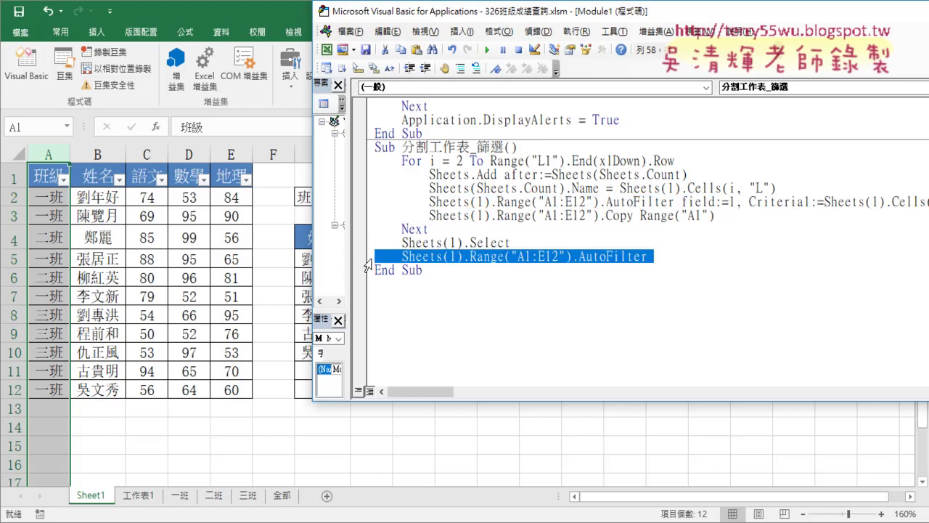
pyautogui.moveTo(368, 204); pyautogui.dragTo(368, 218)
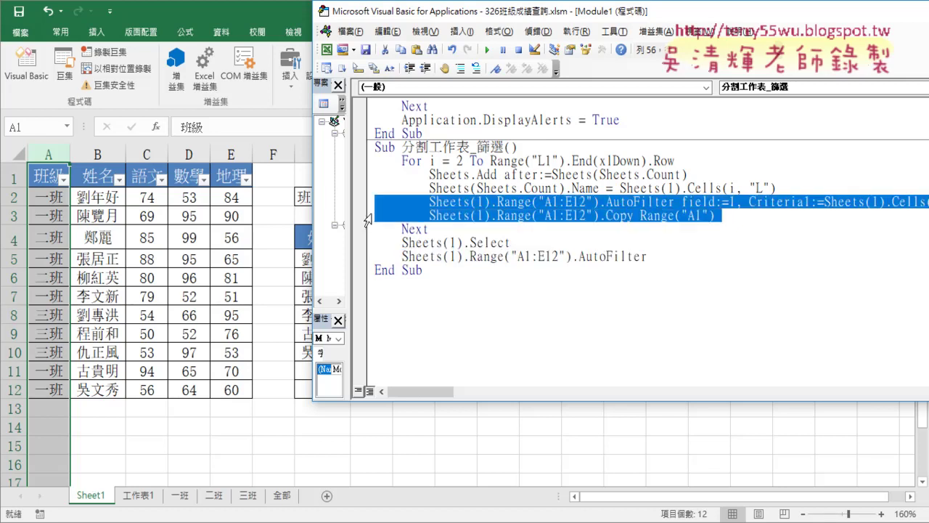
pyautogui.moveTo(472, 19); pyautogui.dragTo(273, 47)
pyautogui.click(401, 228)
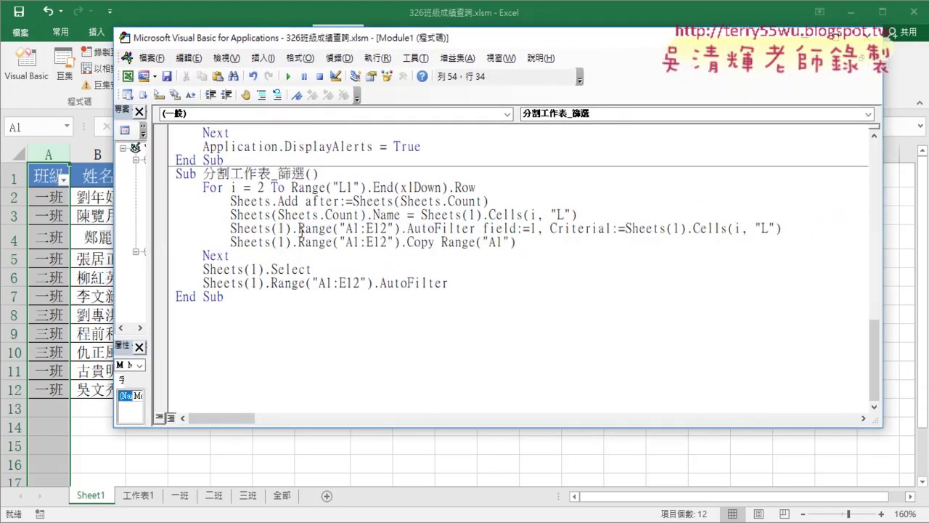
pyautogui.moveTo(298, 228); pyautogui.dragTo(400, 229)
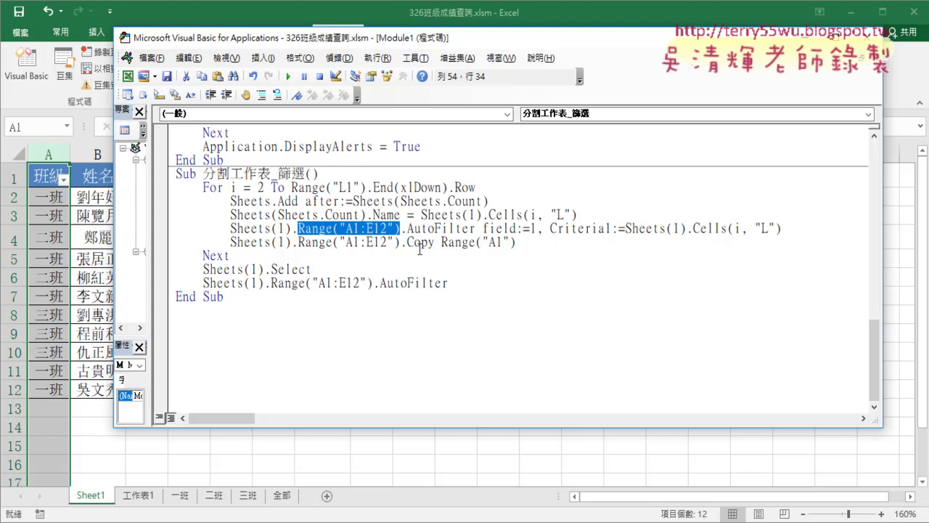
pyautogui.click(422, 229)
pyautogui.moveTo(408, 231); pyautogui.dragTo(474, 230)
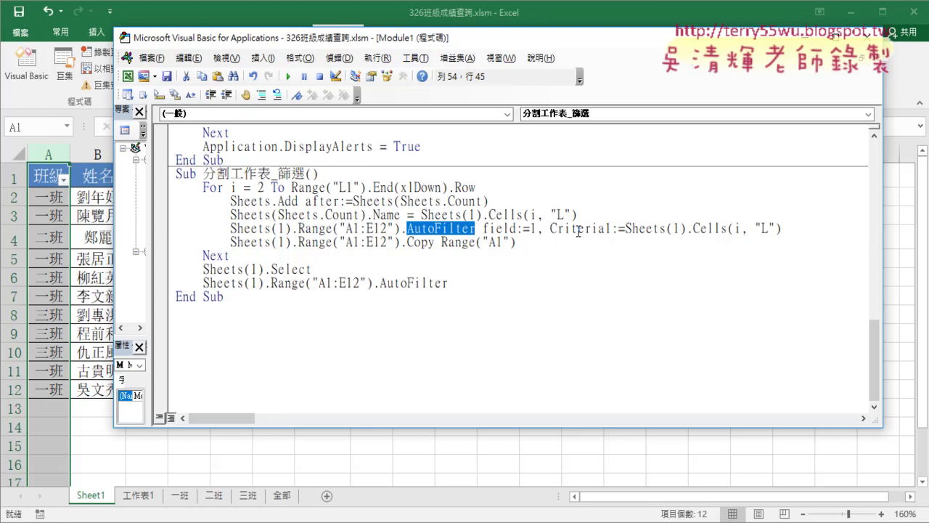
pyautogui.moveTo(625, 230); pyautogui.dragTo(784, 227)
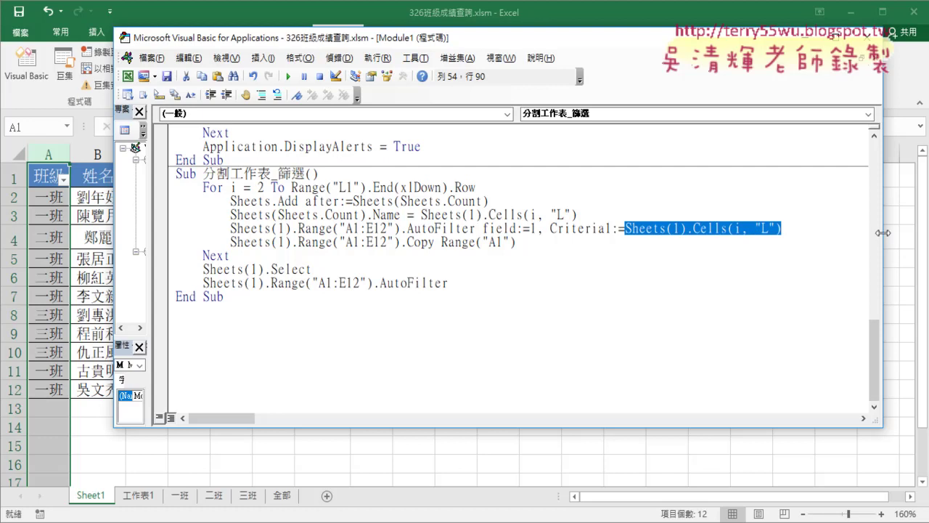
pyautogui.moveTo(882, 233)
pyautogui.mouseDown()
pyautogui.moveTo(500, 233)
pyautogui.moveTo(559, 214)
pyautogui.moveTo(801, 224)
pyautogui.mouseUp()
# Step: Insert a '1. comment line below the Sub 分割工作表_篩選 header
pyautogui.click(373, 172)
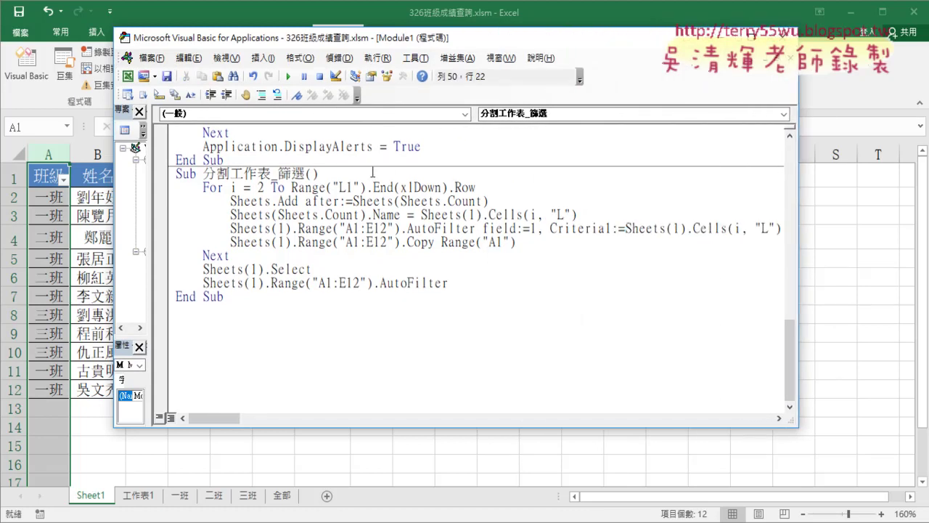
pyautogui.press('Return')
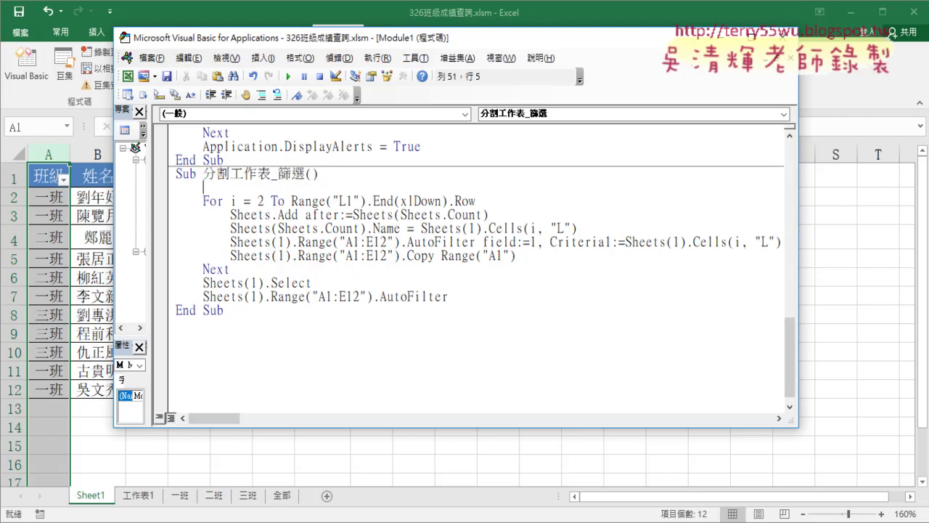
pyautogui.write("'1")
pyautogui.write('.')
# Step: Add an indented '2. comment as the first line of the For loop body
pyautogui.press('Down')
pyautogui.press('Down')
pyautogui.press('Up')
pyautogui.press('End')
pyautogui.press('Return')
pyautogui.press('Tab')
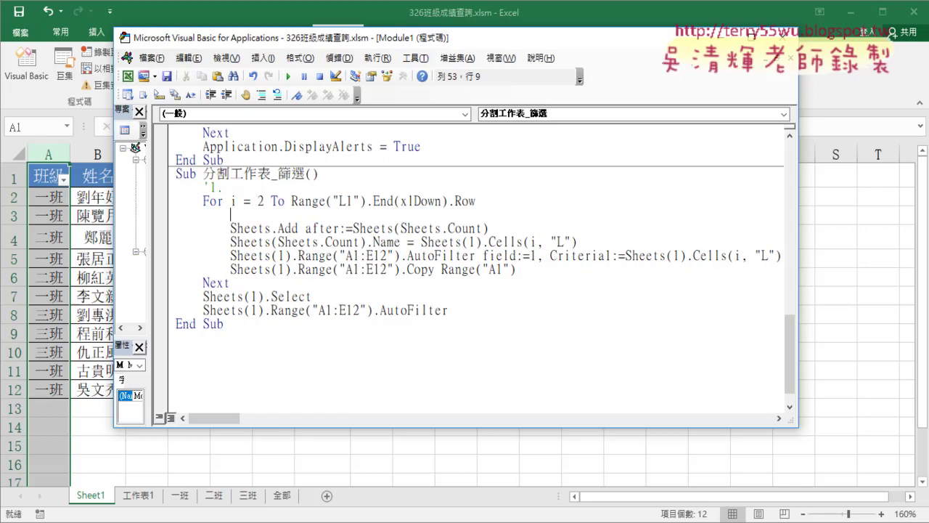
pyautogui.write('h')
pyautogui.press('BackSpace')
pyautogui.write("'2.")
pyautogui.press('Down')
# Step: Narrow and move the VBA editor aside to reveal the class data, highlighting 分割工作表
pyautogui.moveTo(798, 299); pyautogui.dragTo(727, 299)
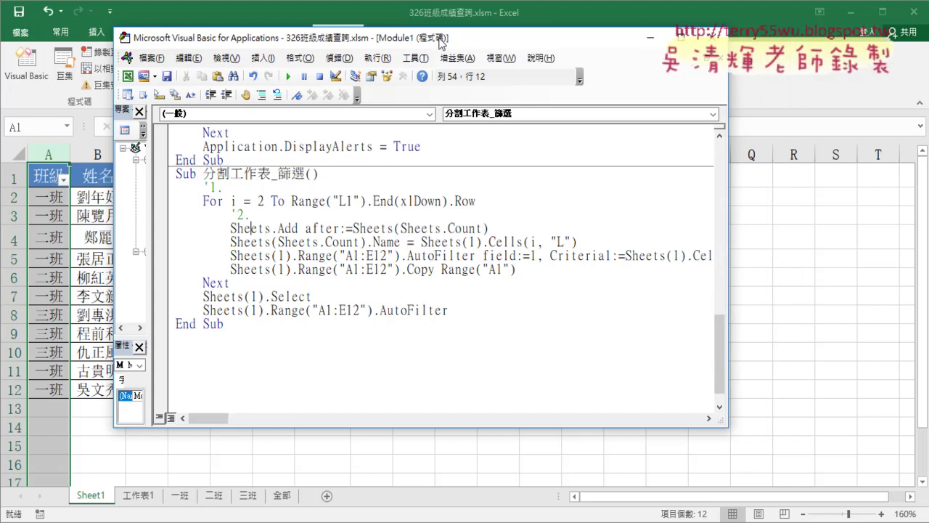
pyautogui.moveTo(440, 39); pyautogui.dragTo(655, 51)
pyautogui.moveTo(418, 185); pyautogui.dragTo(486, 185)
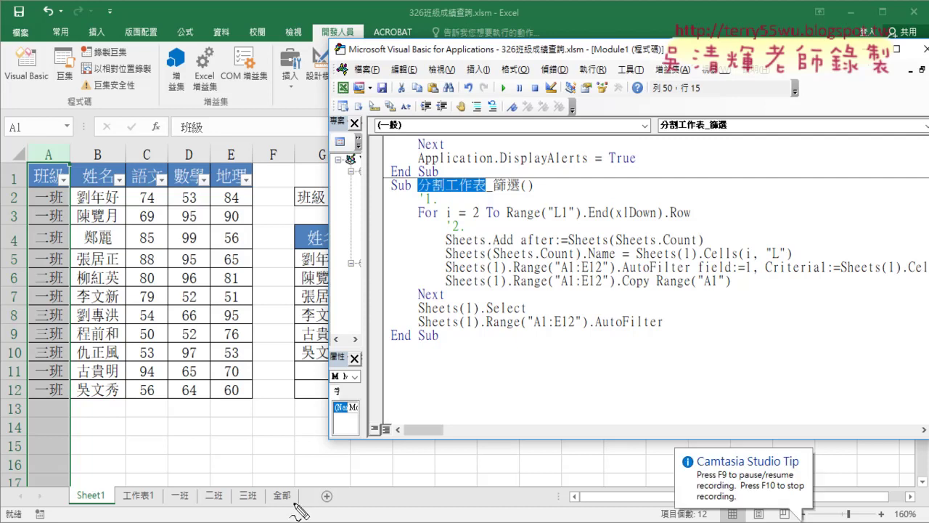
pyautogui.write("'1.")
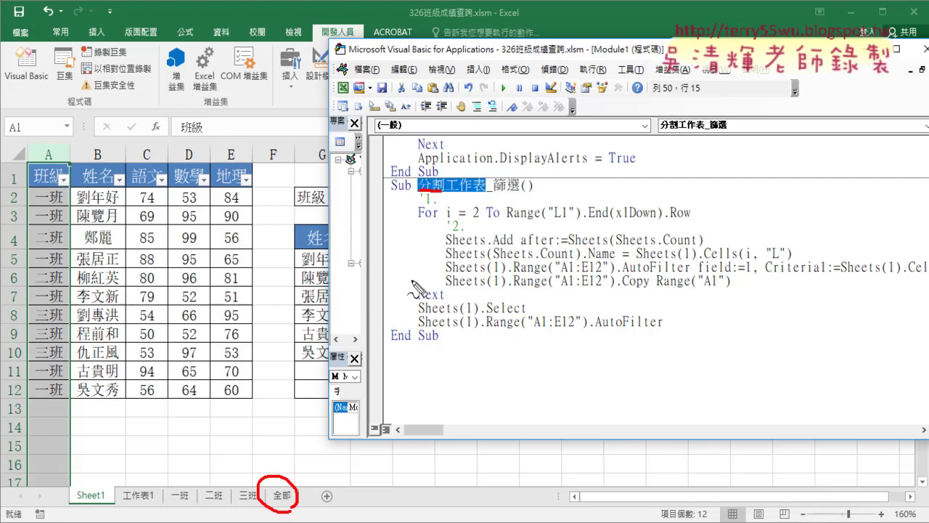
pyautogui.moveTo(395, 351)
pyautogui.mouseDown()
pyautogui.moveTo(288, 473)
pyautogui.moveTo(319, 502)
pyautogui.mouseUp()
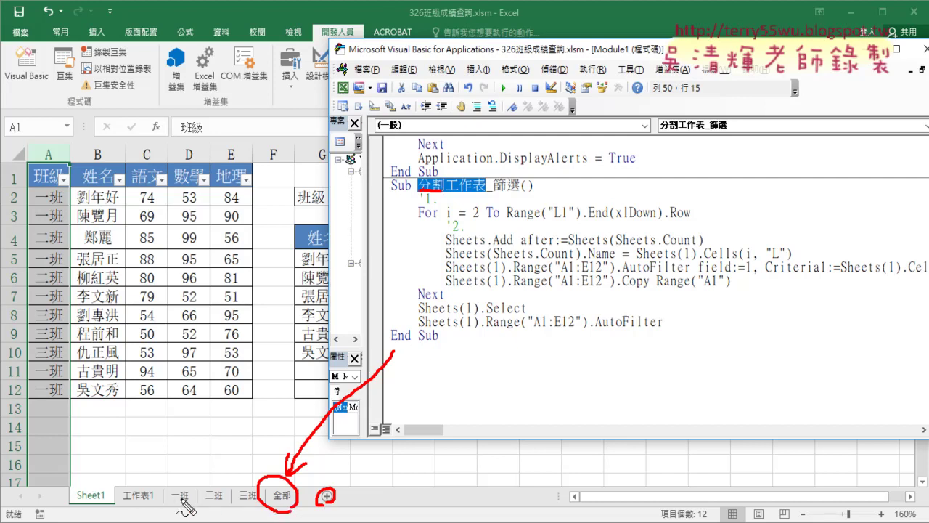
pyautogui.moveTo(158, 482)
pyautogui.mouseDown()
pyautogui.moveTo(157, 507)
pyautogui.moveTo(239, 481)
pyautogui.moveTo(257, 501)
pyautogui.moveTo(158, 508)
pyautogui.mouseUp()
pyautogui.moveTo(194, 482)
pyautogui.mouseDown()
pyautogui.moveTo(211, 436)
pyautogui.moveTo(261, 465)
pyautogui.moveTo(272, 483)
pyautogui.mouseUp()
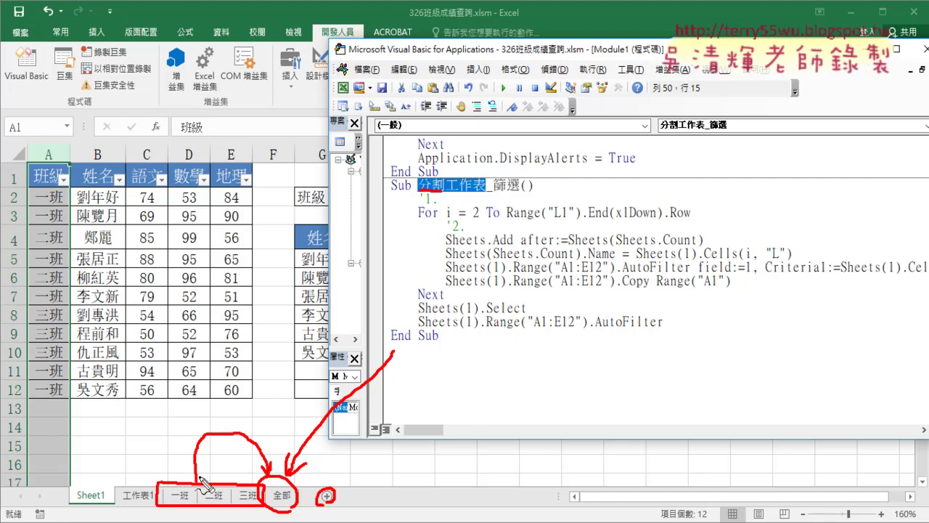
pyautogui.moveTo(172, 450); pyautogui.dragTo(172, 469)
pyautogui.moveTo(243, 445)
pyautogui.mouseDown()
pyautogui.moveTo(251, 465)
pyautogui.moveTo(258, 449)
pyautogui.moveTo(219, 471)
pyautogui.mouseUp()
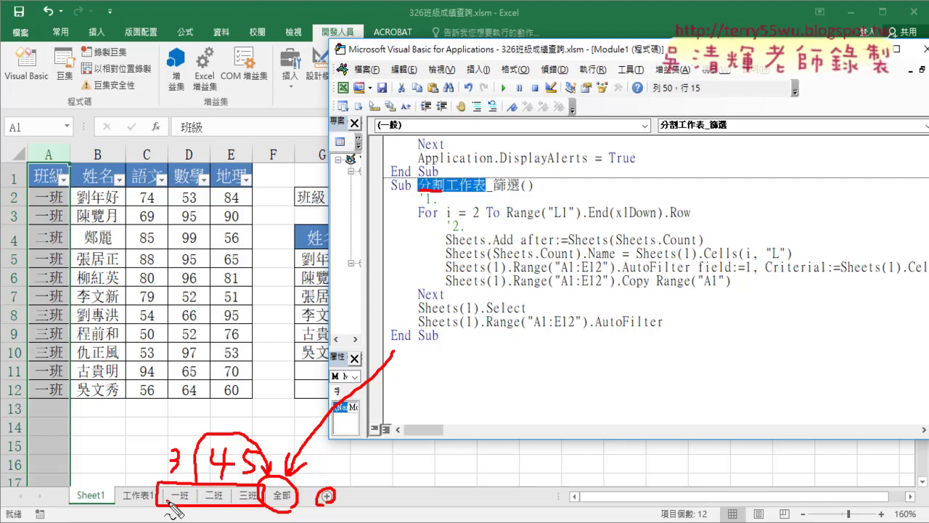
pyautogui.moveTo(178, 484); pyautogui.dragTo(181, 508)
pyautogui.press('Escape')
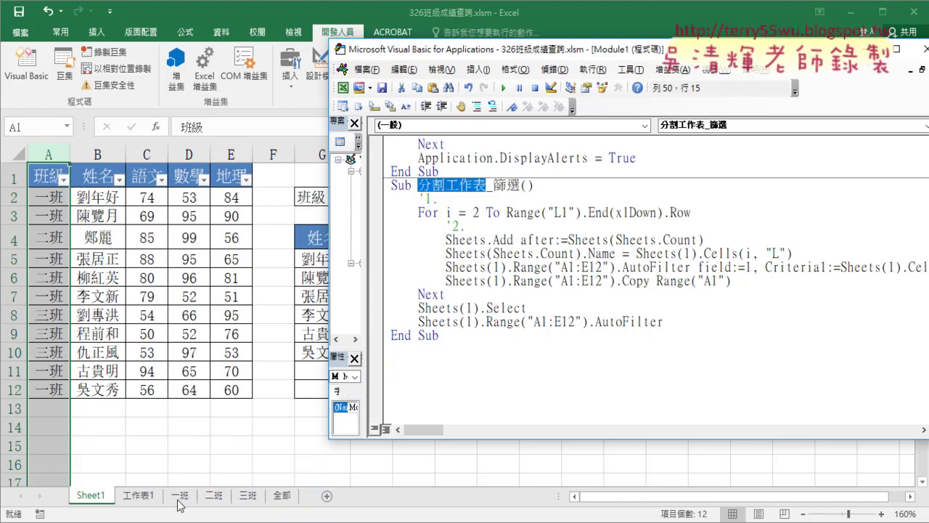
# Step: Look through the 一班, 二班 and 三班 sheets, returning to 一班
pyautogui.click(181, 496)
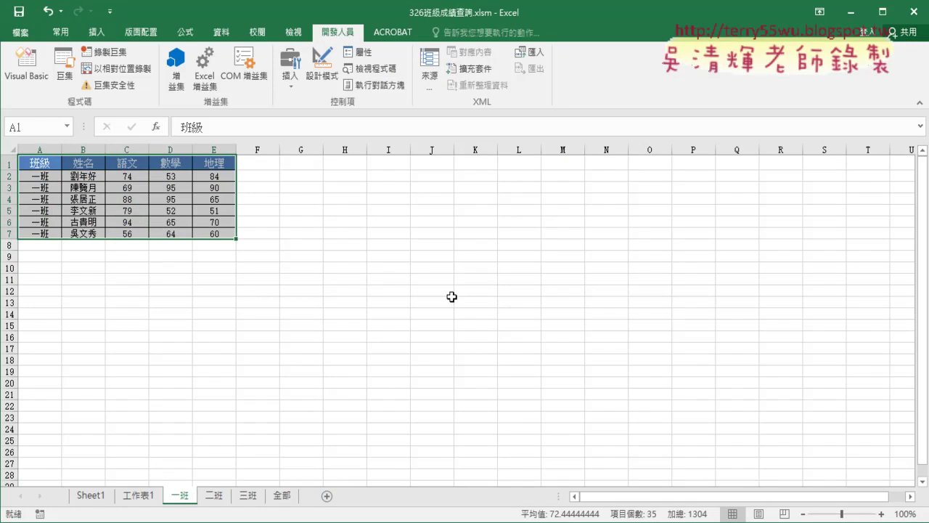
pyautogui.click(223, 496)
pyautogui.click(239, 501)
pyautogui.click(180, 496)
# Step: Select 一班's header row A1:E1 and score rows, then mark A1:E8 on the empty 全部 sheet
pyautogui.moveTo(43, 164); pyautogui.dragTo(209, 165)
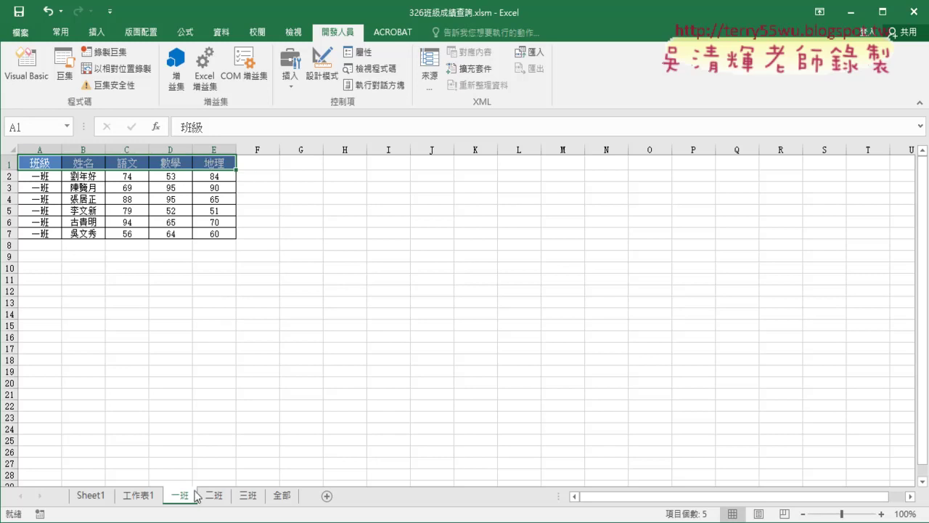
pyautogui.moveTo(35, 162); pyautogui.dragTo(206, 165)
pyautogui.moveTo(42, 176)
pyautogui.mouseDown()
pyautogui.moveTo(137, 229)
pyautogui.moveTo(210, 232)
pyautogui.mouseUp()
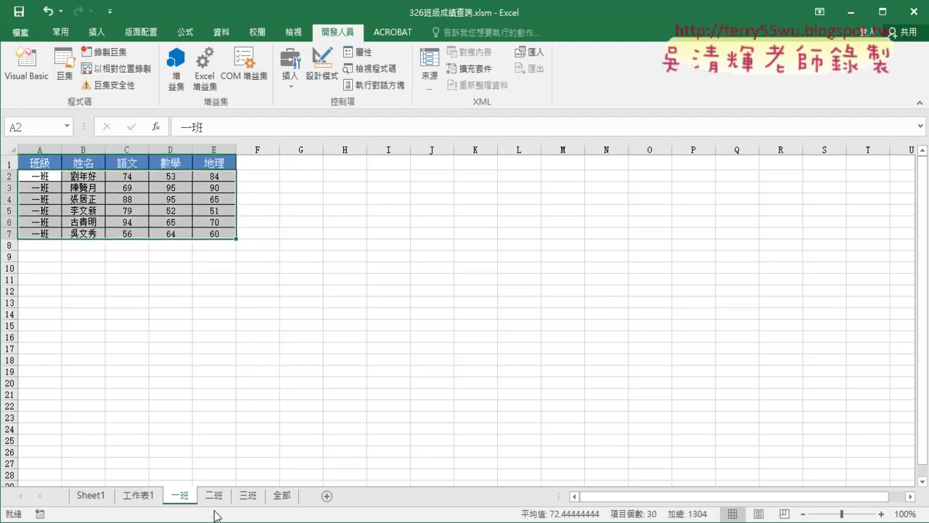
pyautogui.moveTo(35, 161); pyautogui.dragTo(213, 161)
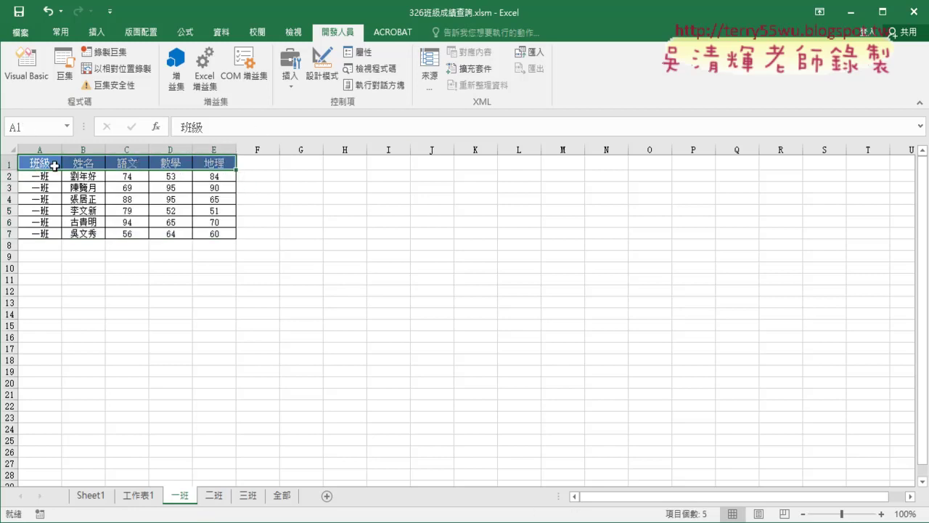
pyautogui.moveTo(41, 176)
pyautogui.mouseDown()
pyautogui.moveTo(105, 213)
pyautogui.moveTo(212, 237)
pyautogui.mouseUp()
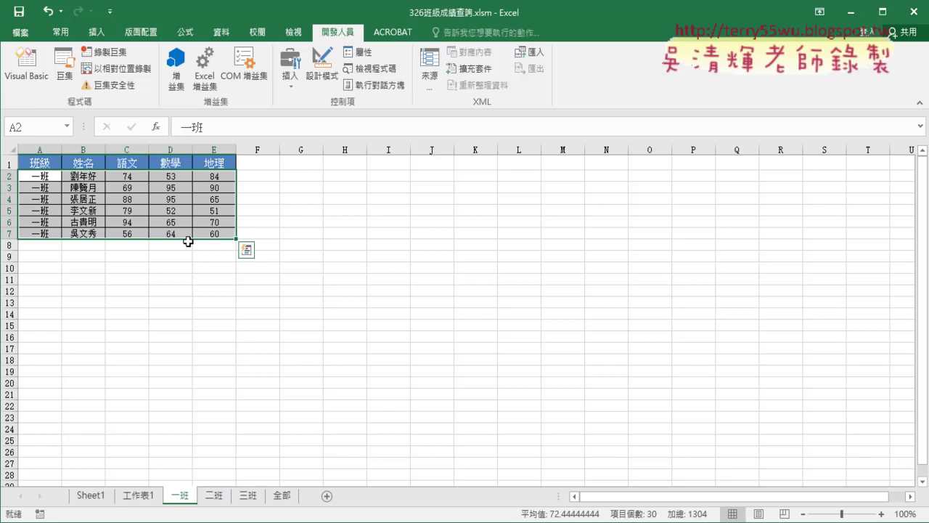
pyautogui.moveTo(41, 161)
pyautogui.mouseDown()
pyautogui.moveTo(190, 232)
pyautogui.moveTo(212, 234)
pyautogui.mouseUp()
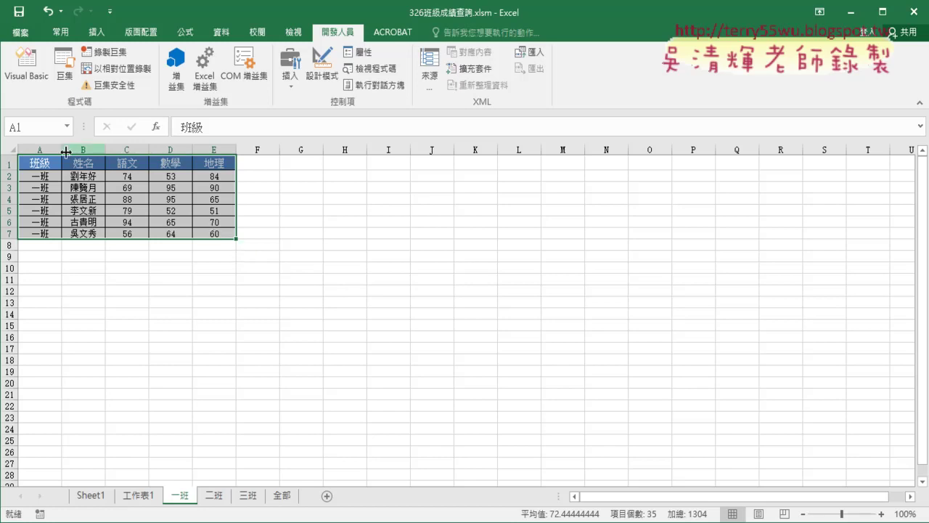
pyautogui.moveTo(42, 176); pyautogui.dragTo(209, 233)
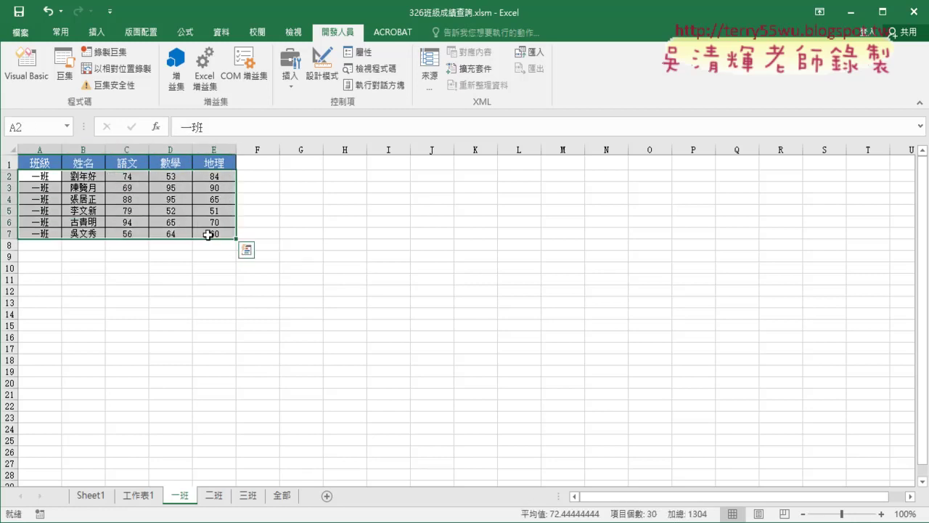
pyautogui.click(283, 496)
pyautogui.moveTo(41, 164); pyautogui.dragTo(223, 240)
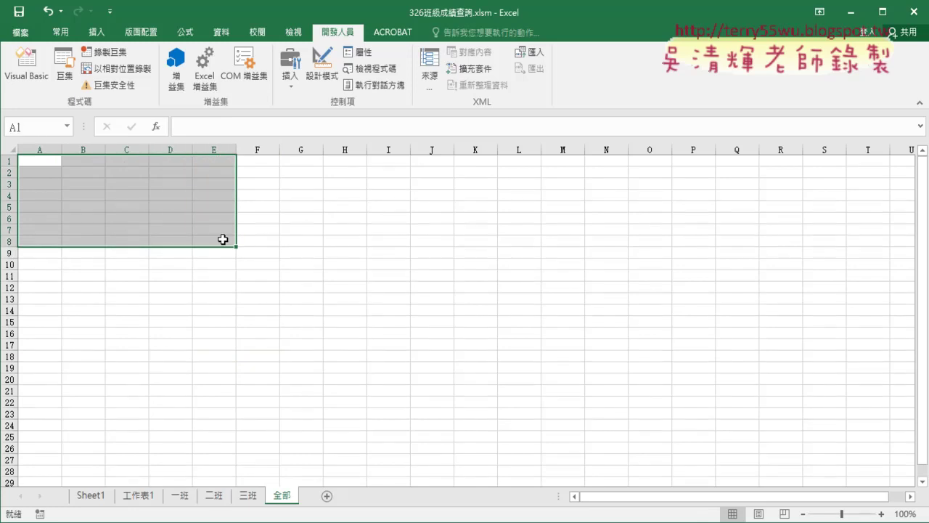
pyautogui.click(217, 496)
pyautogui.moveTo(29, 176); pyautogui.dragTo(212, 190)
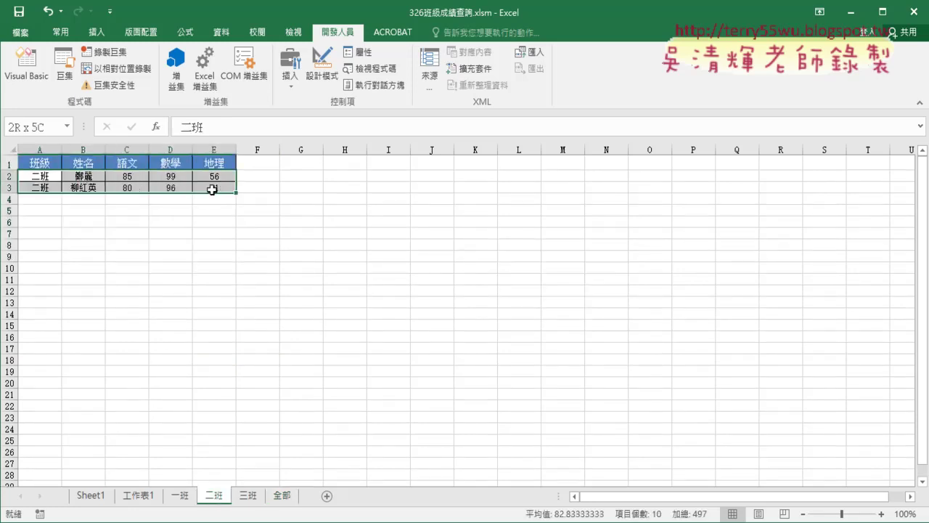
pyautogui.click(282, 495)
pyautogui.click(46, 164)
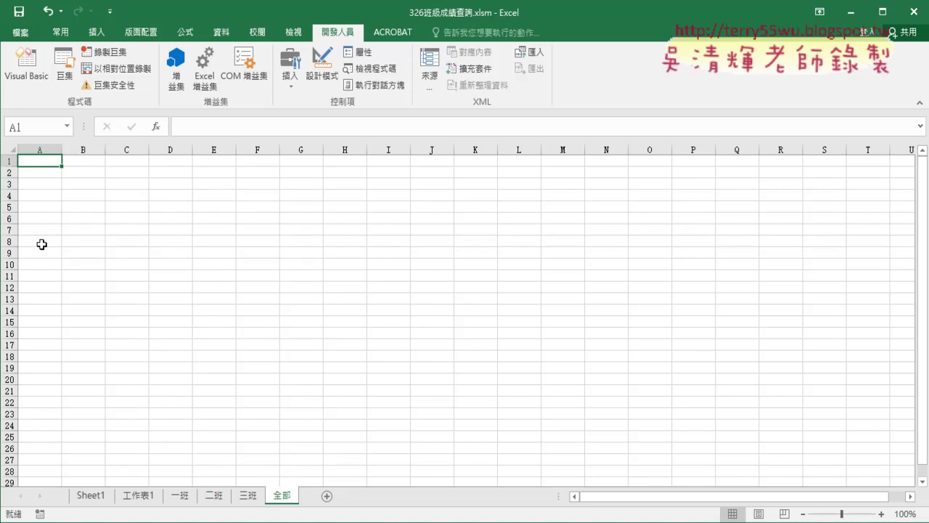
pyautogui.moveTo(41, 244)
pyautogui.mouseDown()
pyautogui.moveTo(124, 268)
pyautogui.moveTo(222, 269)
pyautogui.mouseUp()
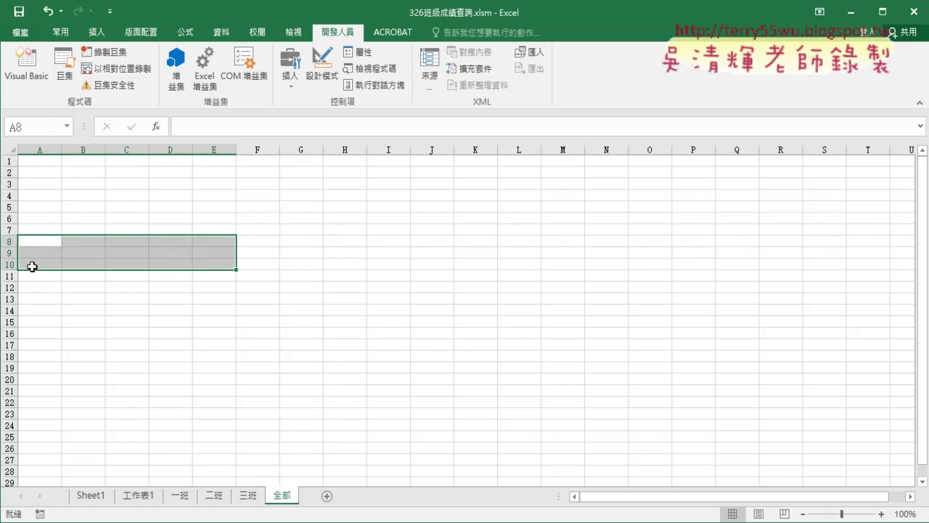
pyautogui.moveTo(33, 276); pyautogui.dragTo(219, 307)
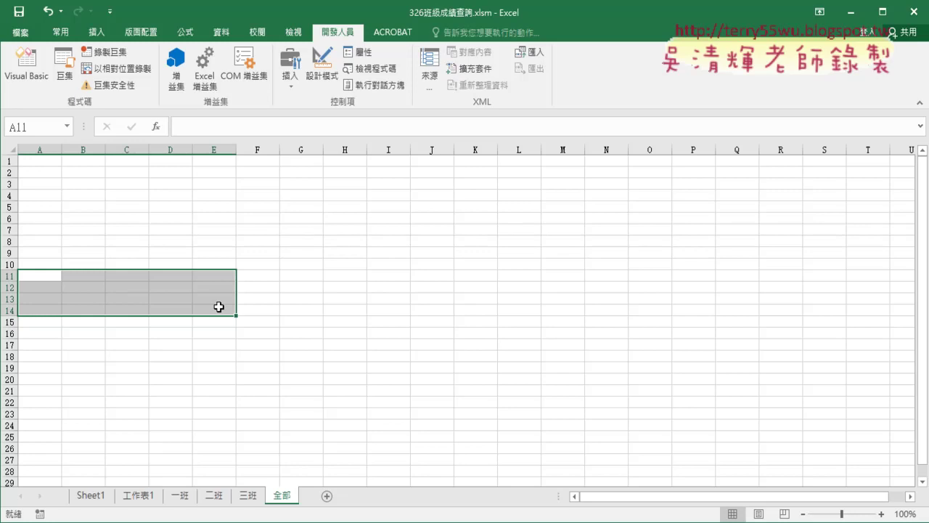
# Step: Select the 一班 student rows, view 二班, then jump to 三班's last data row A4
pyautogui.click(181, 496)
pyautogui.moveTo(51, 173); pyautogui.dragTo(210, 234)
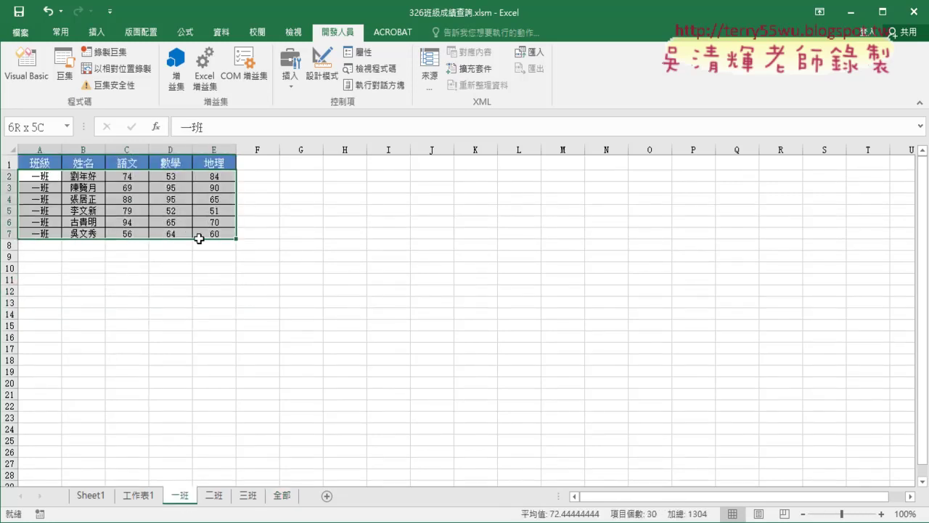
pyautogui.click(47, 198)
pyautogui.moveTo(40, 176); pyautogui.dragTo(217, 234)
pyautogui.click(214, 495)
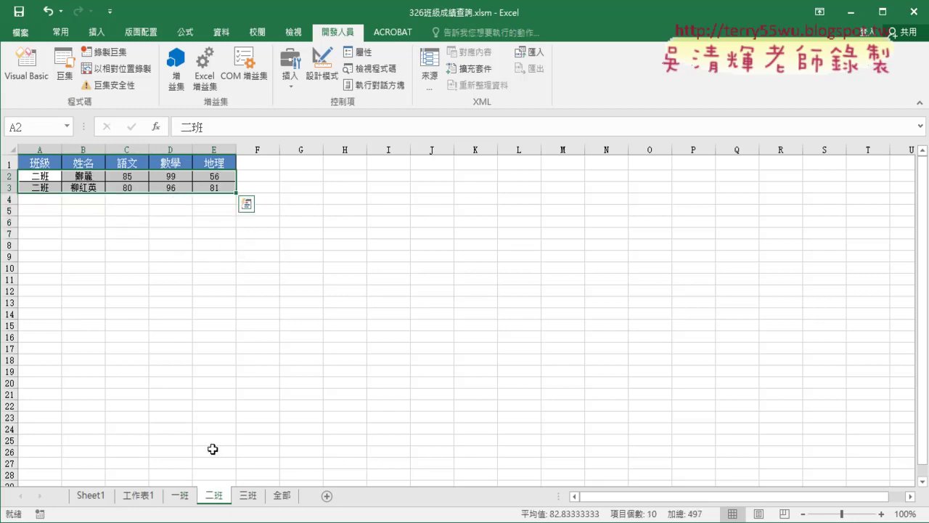
pyautogui.click(251, 497)
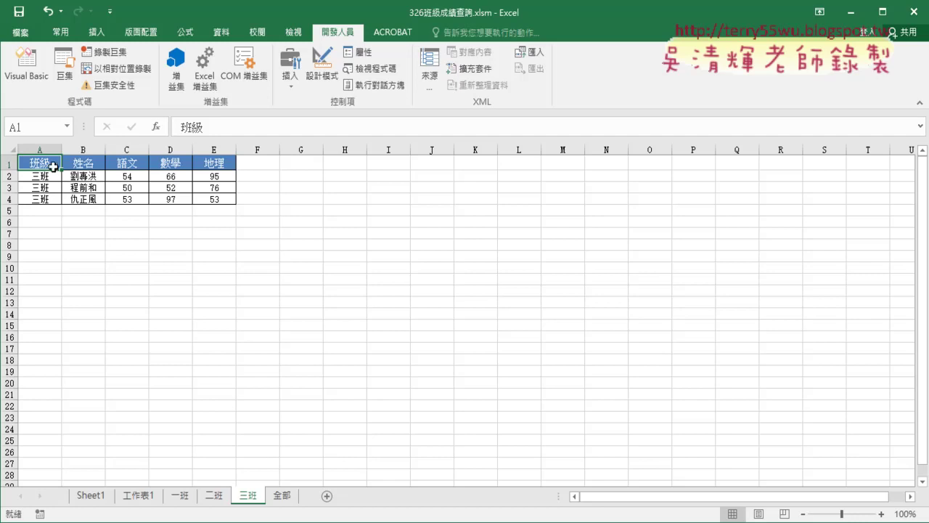
pyautogui.hotkey('ctrl', 'Down')
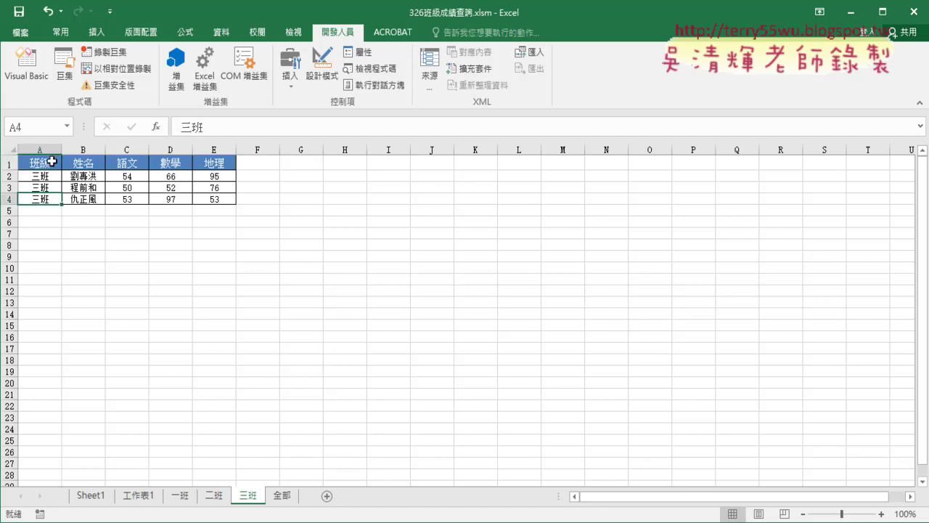